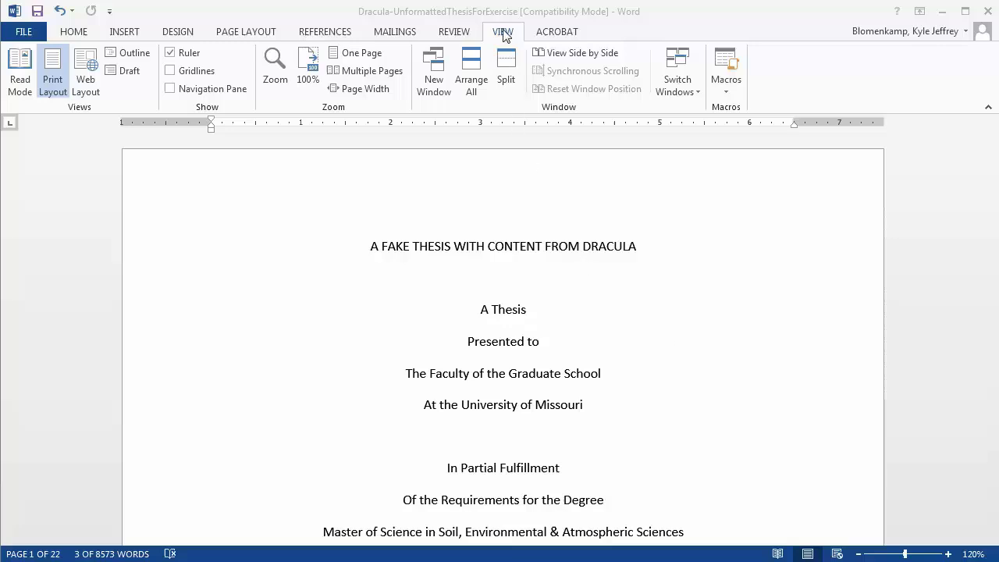
Show the Navigation pane beside the thesis document
left_click(171, 90)
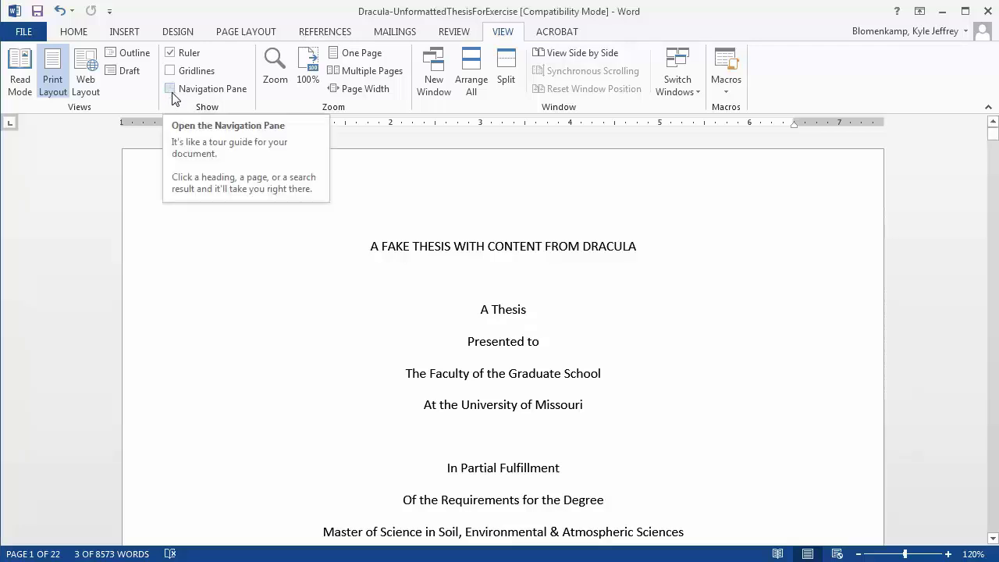
left_click(171, 89)
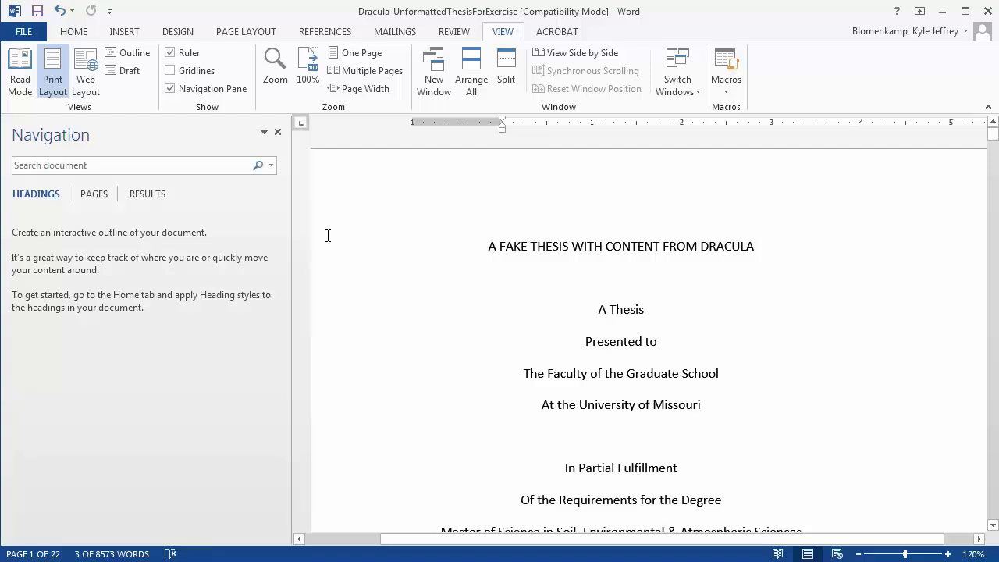
key("ctrl+z")
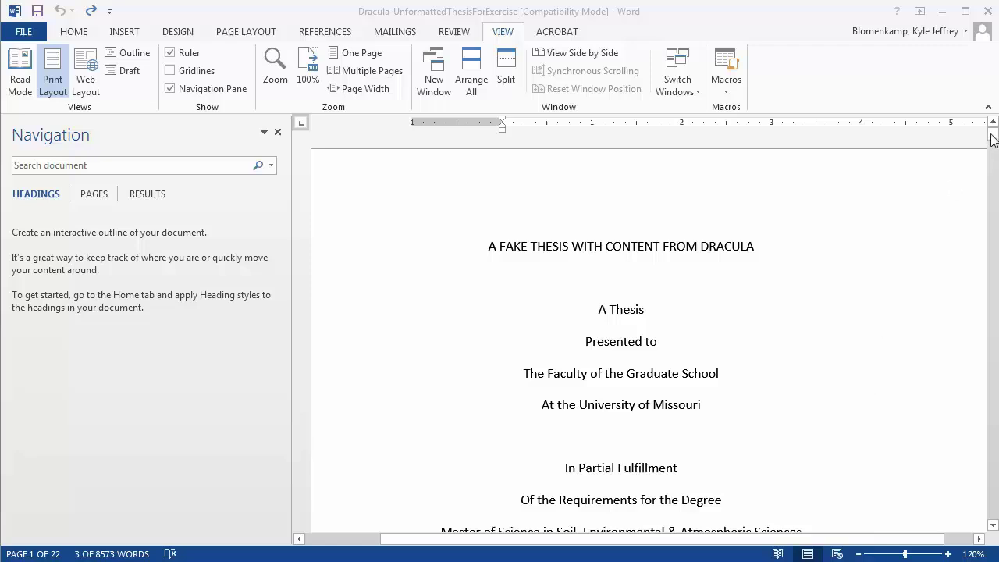
Format 'Jonathan Harker's Journal' as bold 12 pt Times New Roman and update Heading 1 to match
left_click_drag(993, 136, 992, 225)
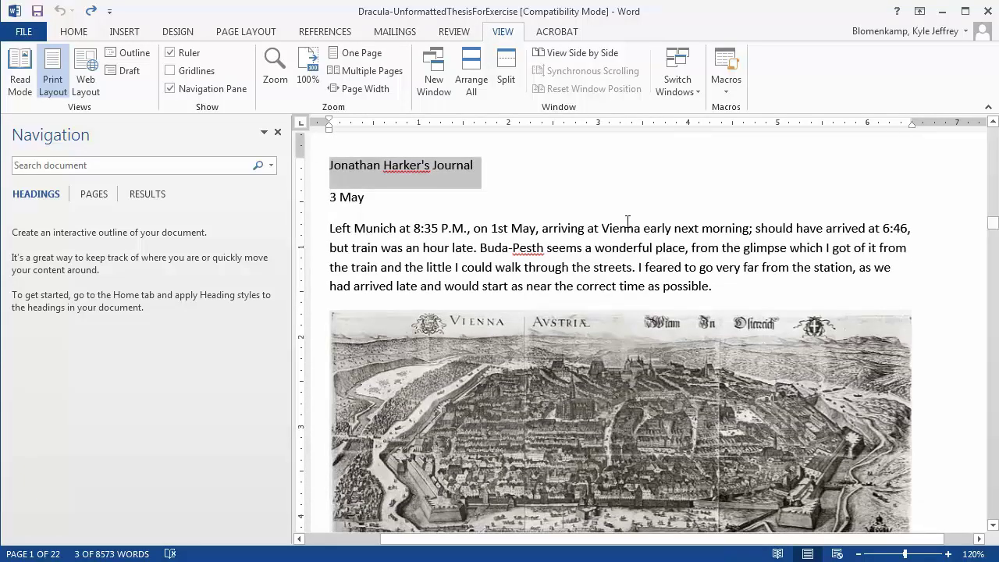
left_click(389, 207)
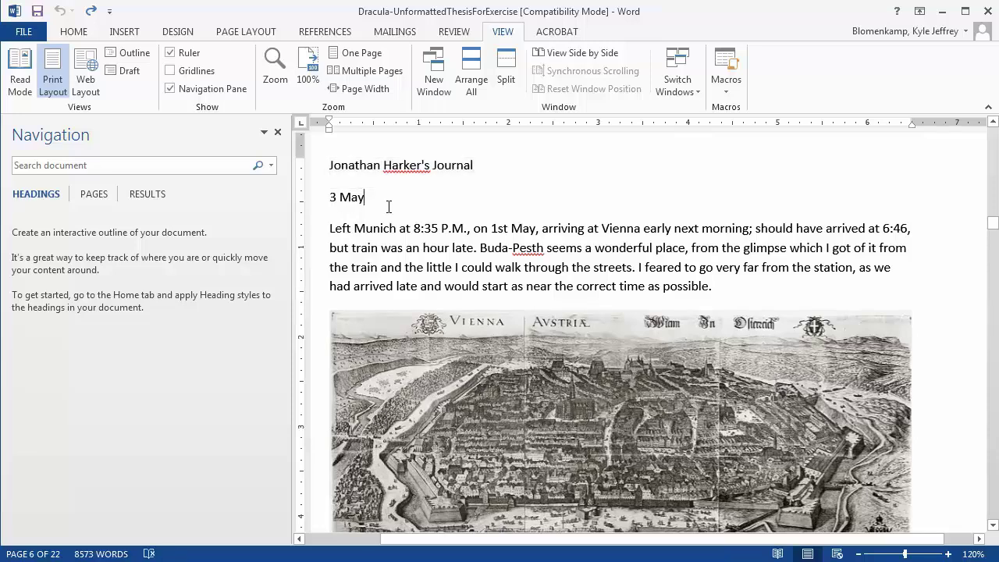
left_click_drag(483, 166, 329, 166)
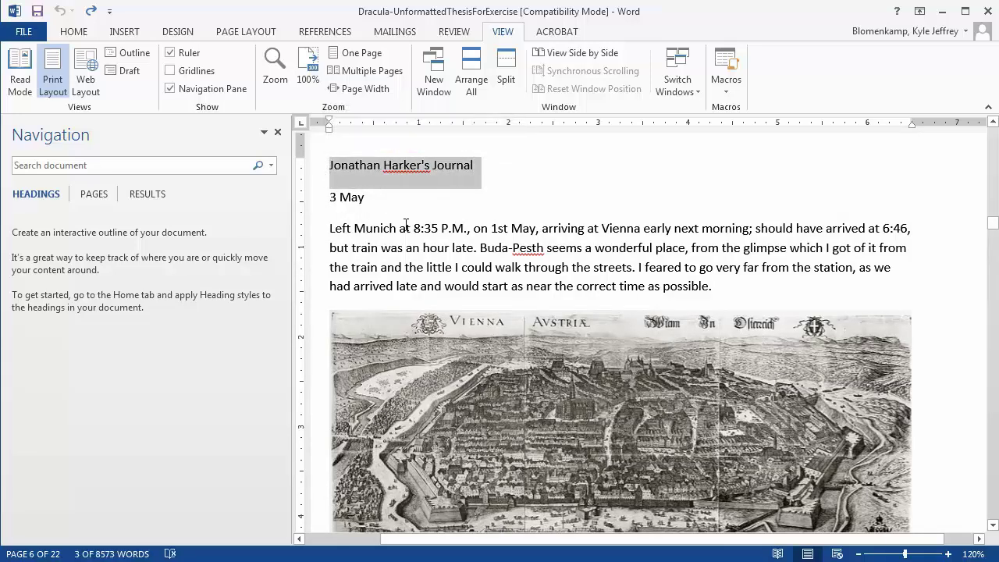
left_click(71, 32)
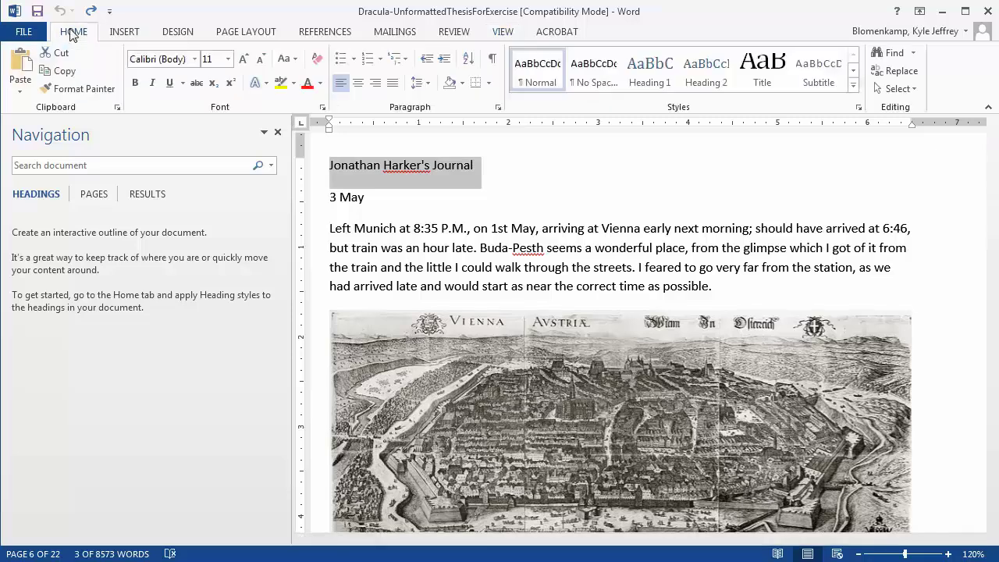
left_click(193, 59)
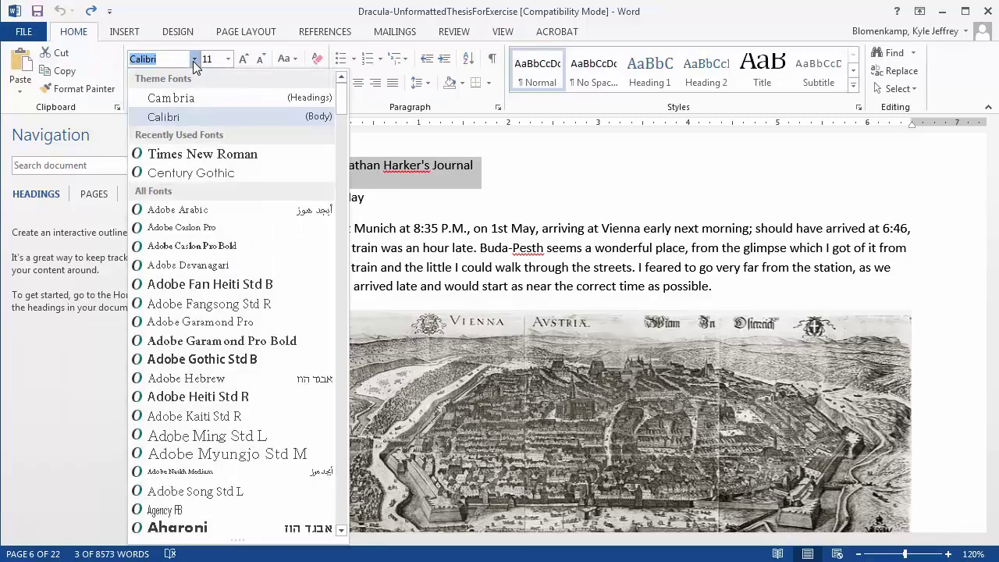
left_click(195, 154)
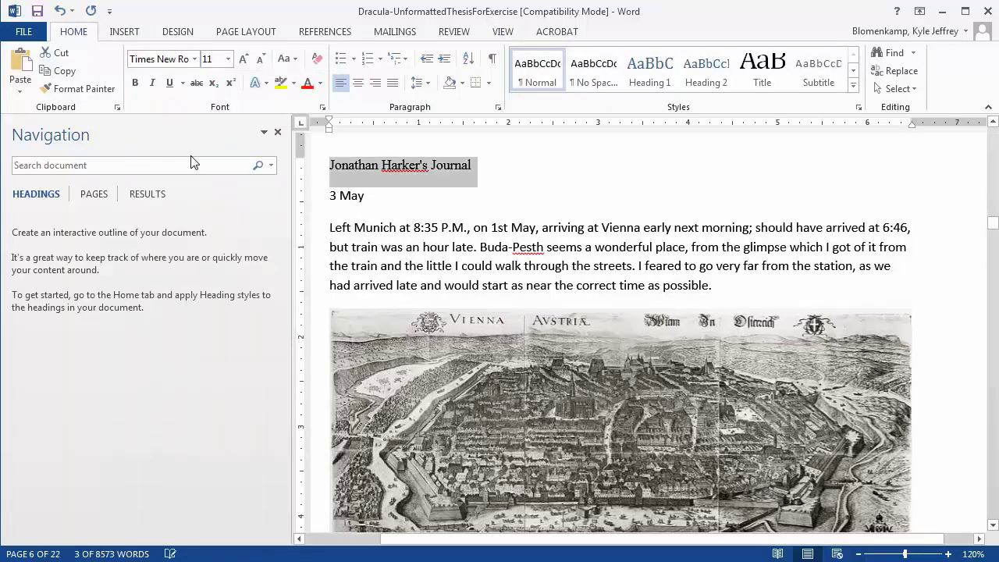
left_click(228, 59)
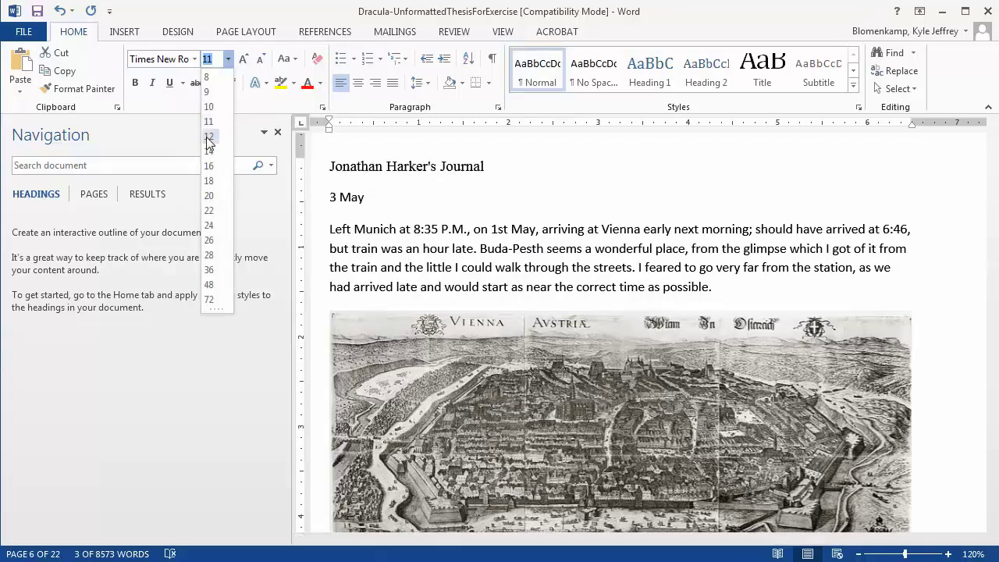
left_click(206, 136)
left_click(135, 83)
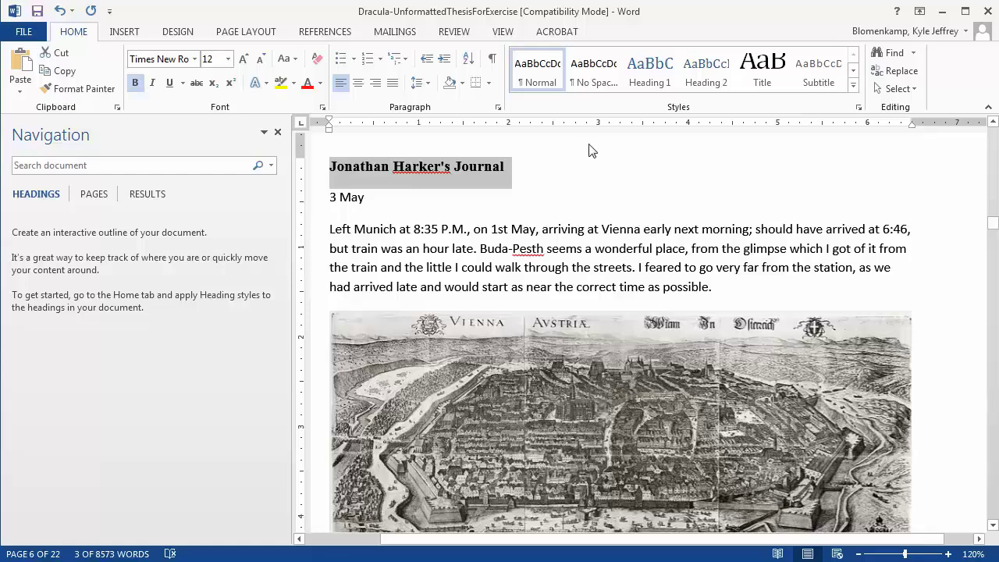
right_click(647, 77)
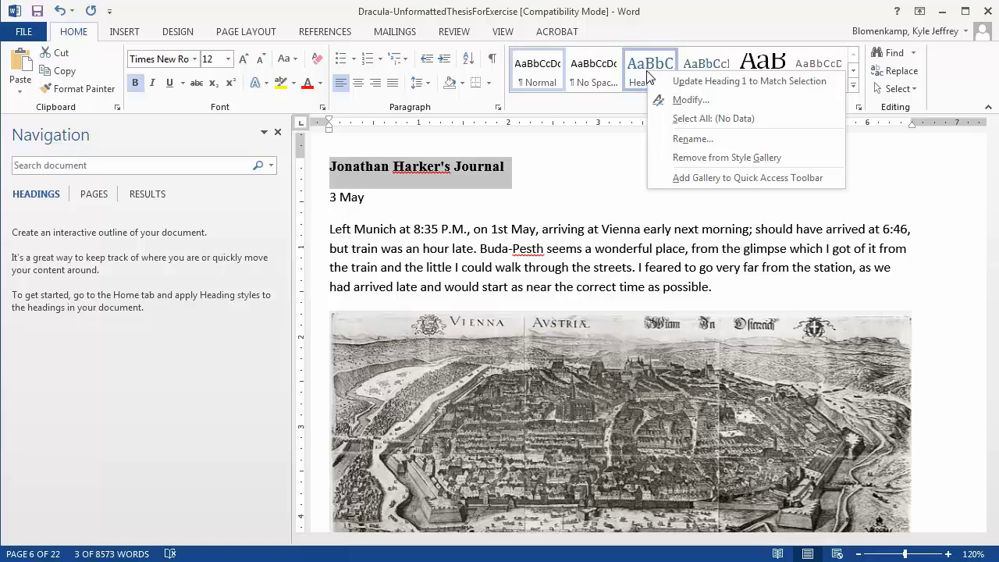
key("Escape")
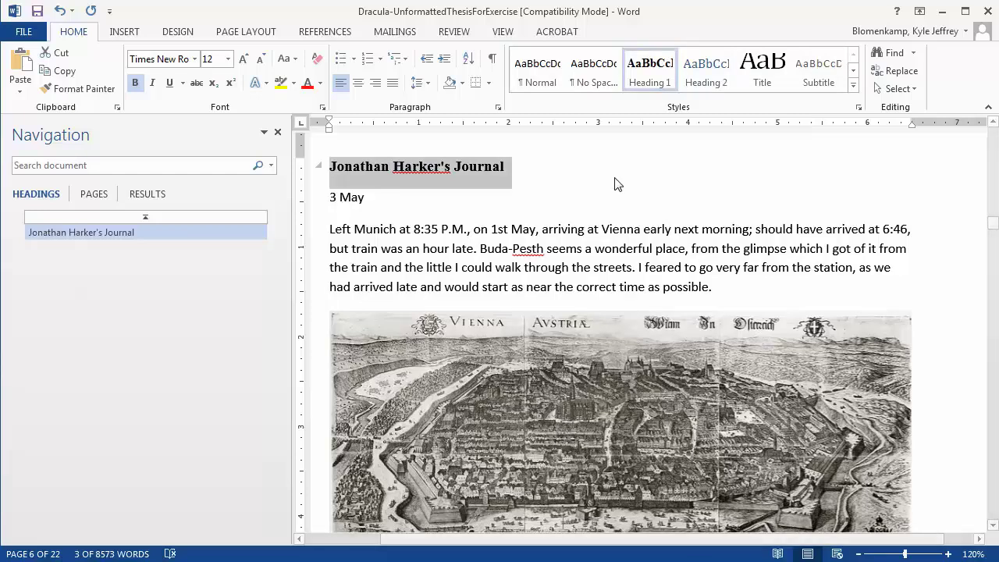
Set '3 May' to 12 pt Times New Roman and update Heading 2 to match it
left_click(383, 199)
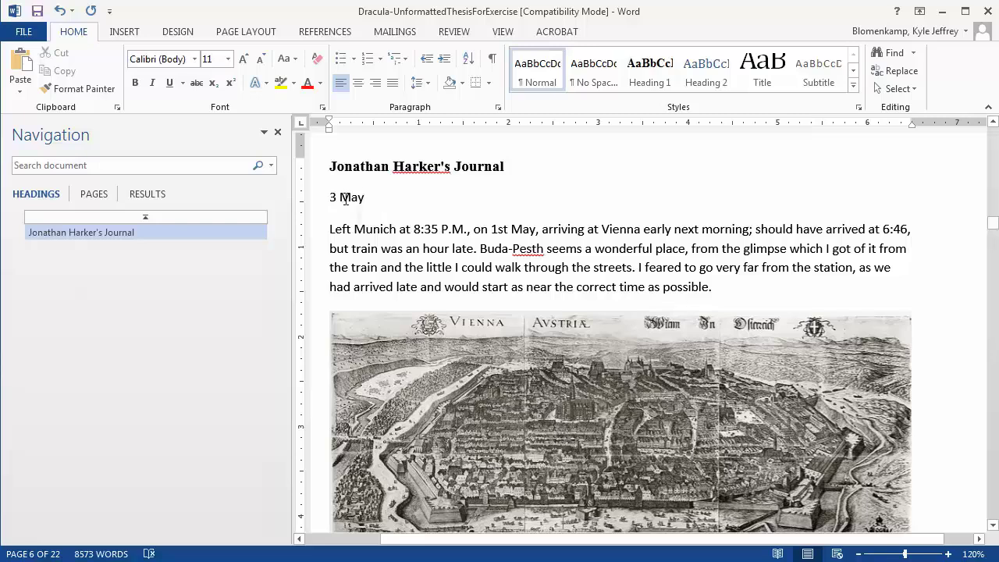
left_click_drag(347, 199, 323, 197)
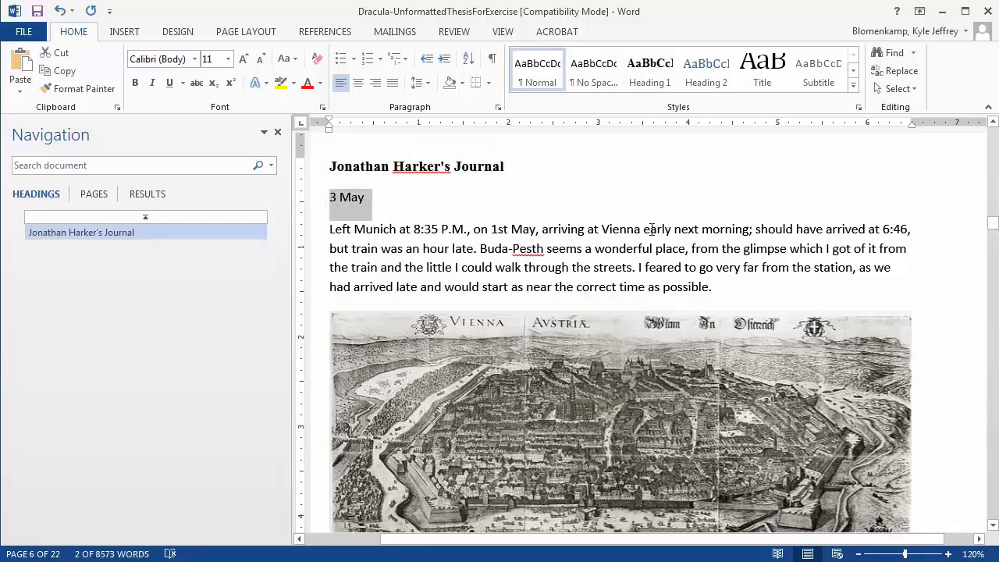
left_click(228, 60)
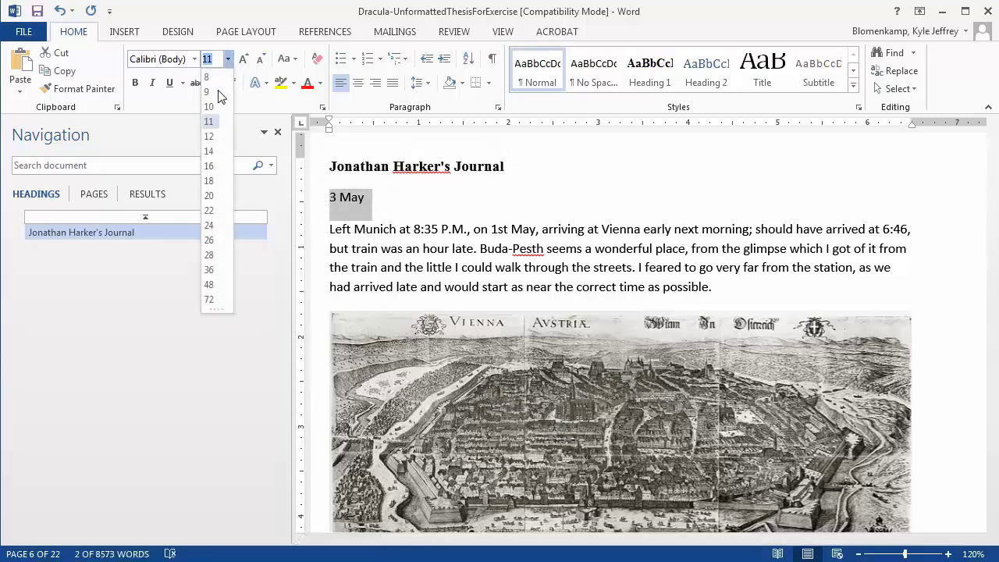
left_click(209, 137)
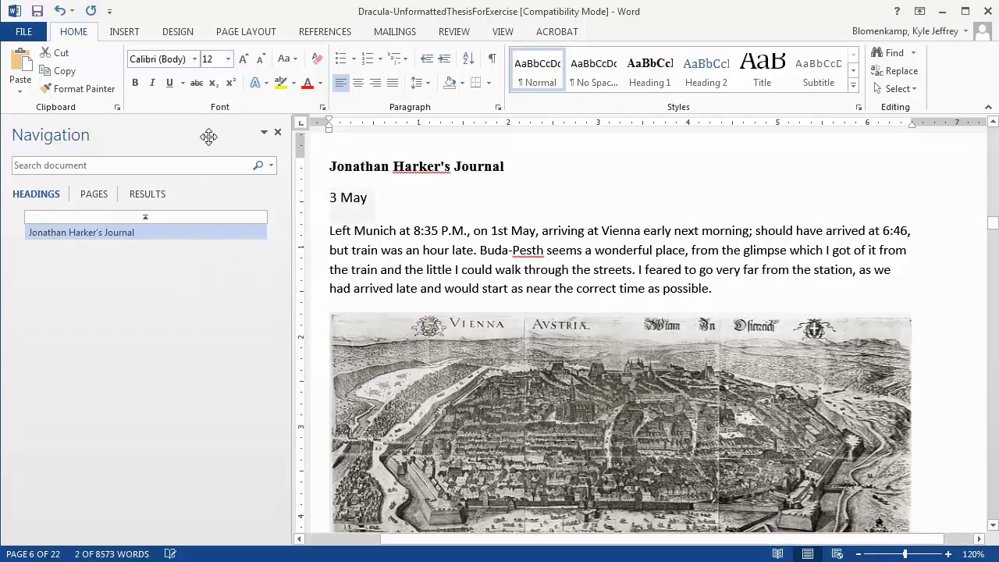
left_click(194, 59)
left_click(187, 155)
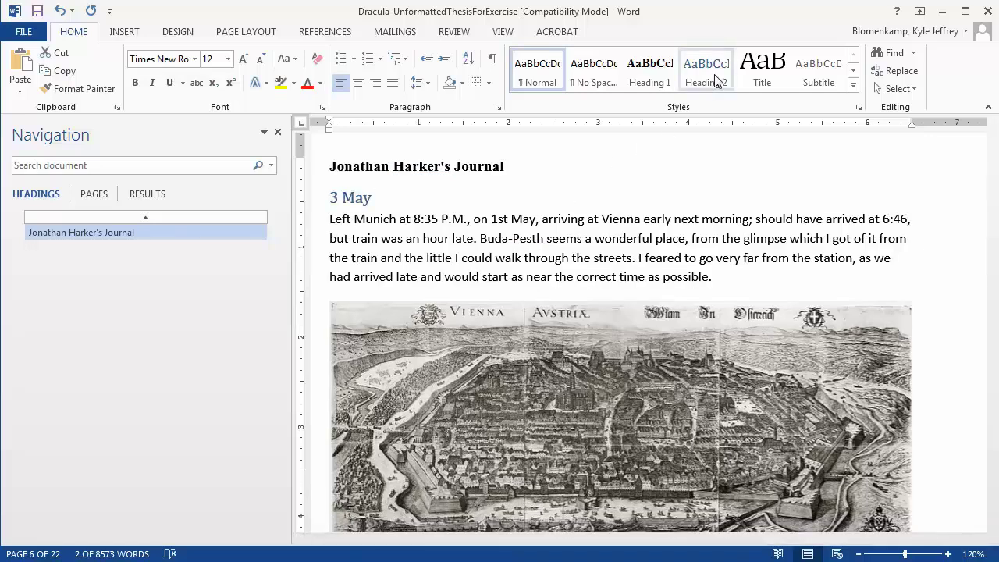
right_click(716, 81)
left_click(747, 87)
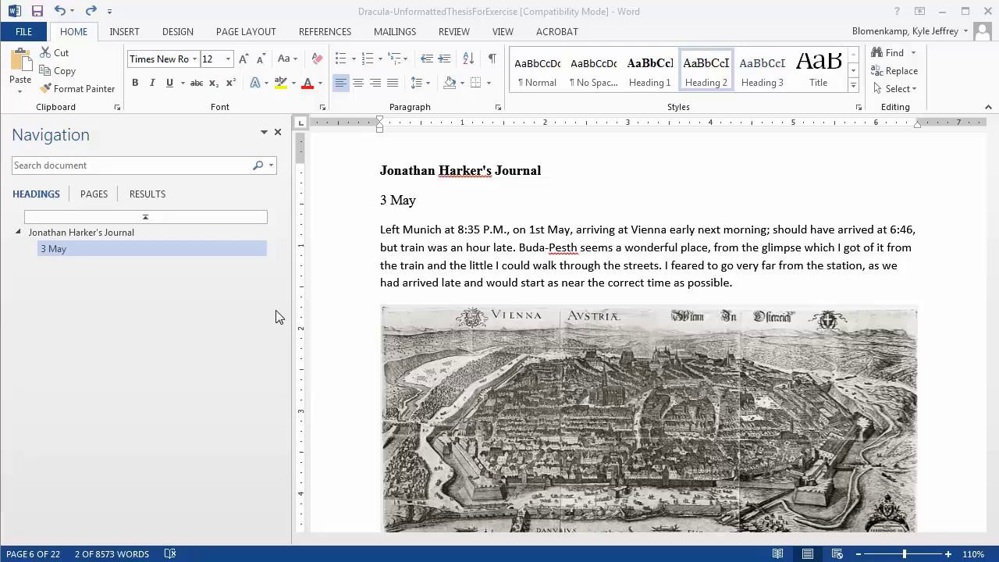
Apply the Heading 2 style to the '4 May' date line
left_click(994, 224)
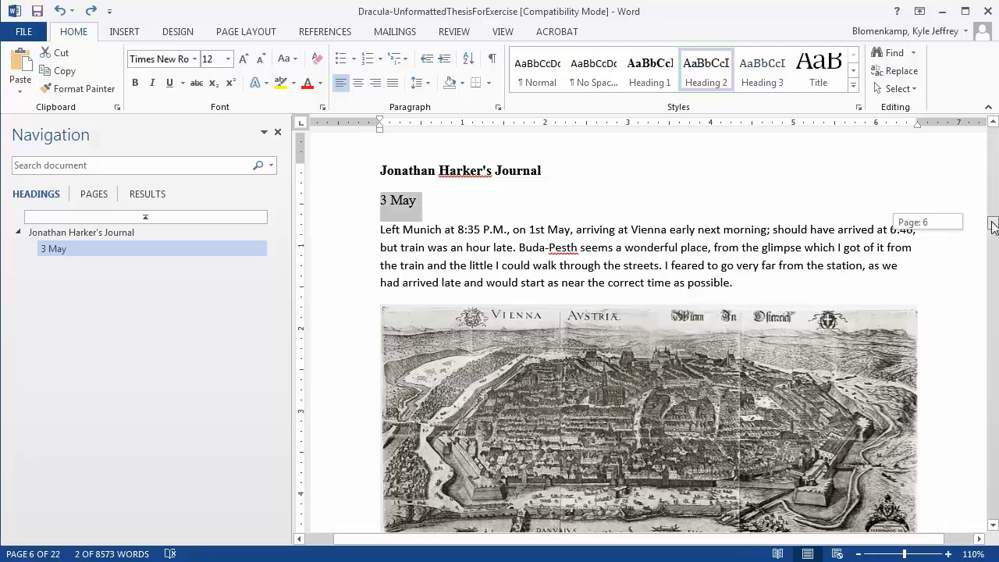
left_click_drag(994, 224, 988, 285)
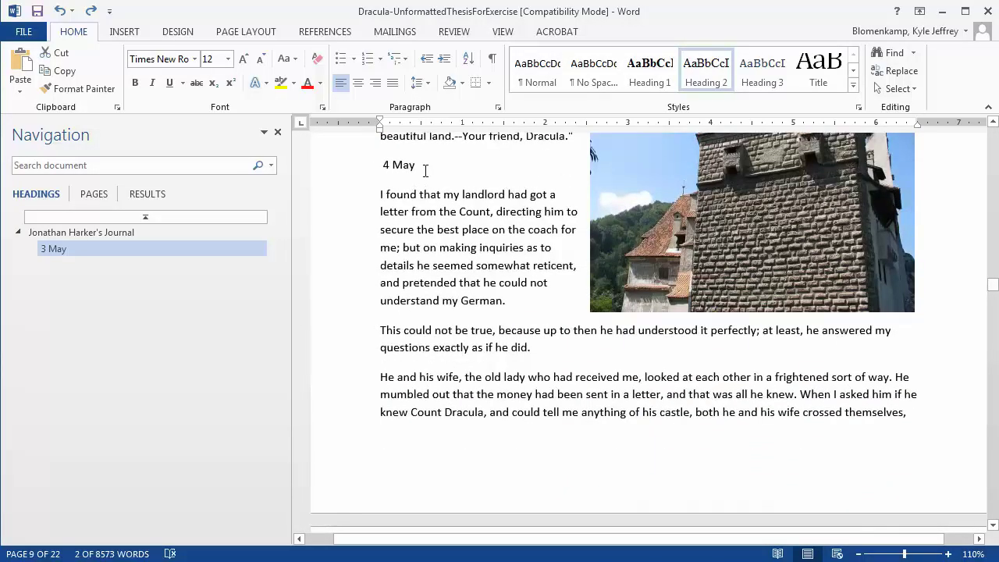
left_click_drag(425, 171, 361, 167)
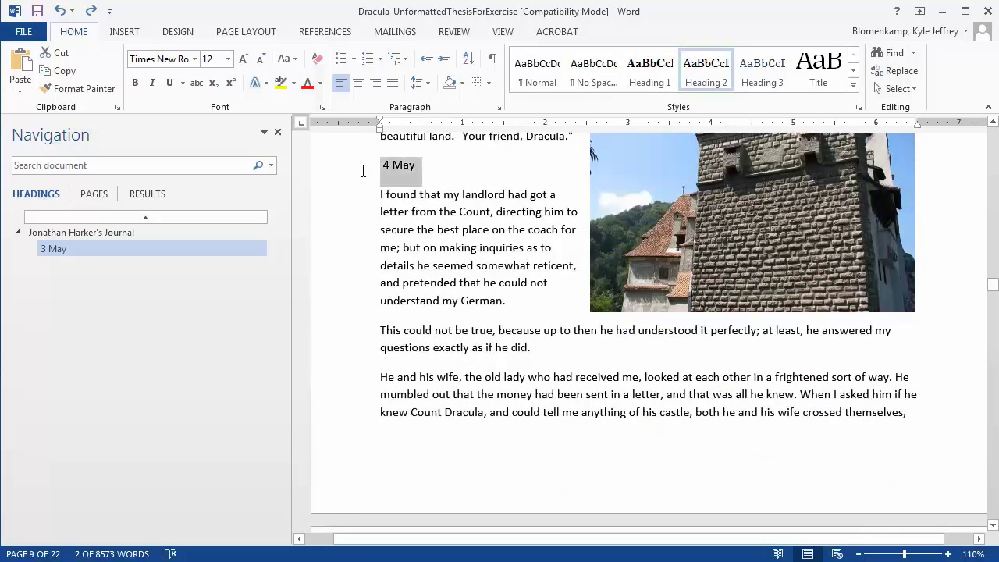
left_click(720, 74)
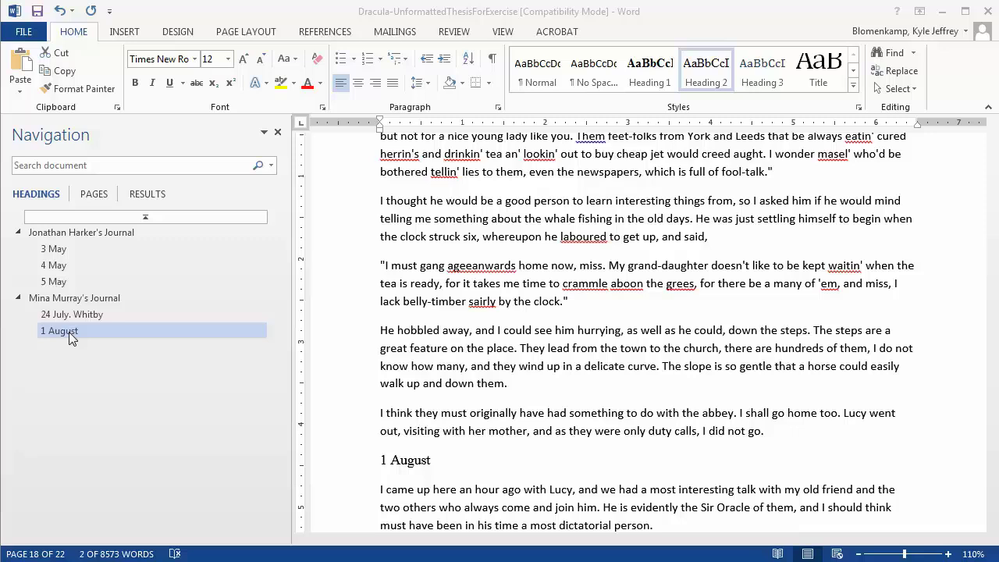
Browse the document, then jump back to Jonathan Harker's Journal from the outline
scroll(218, 432, "up", 1)
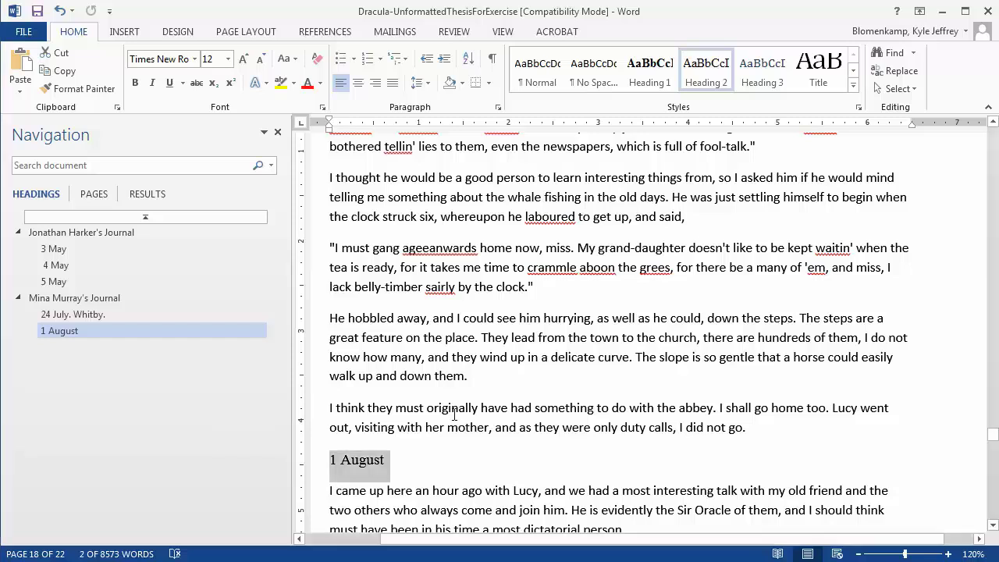
scroll(452, 419, "down", 12)
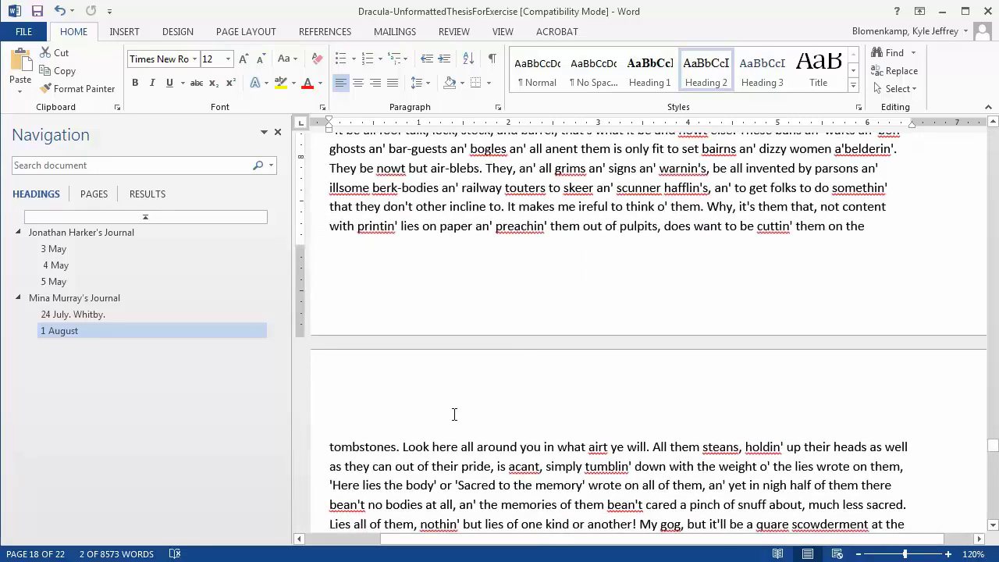
scroll(454, 414, "down", 6)
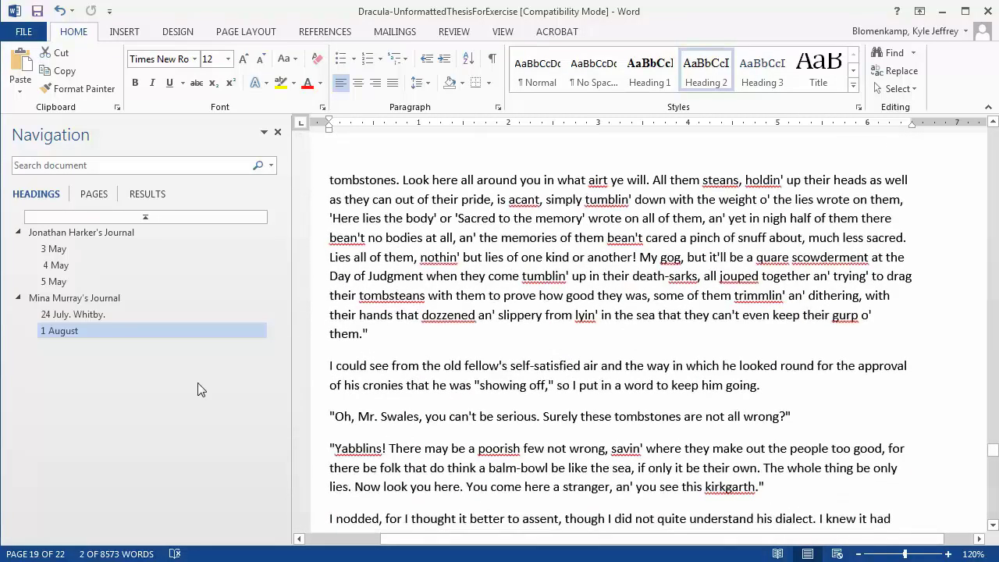
left_click(86, 232)
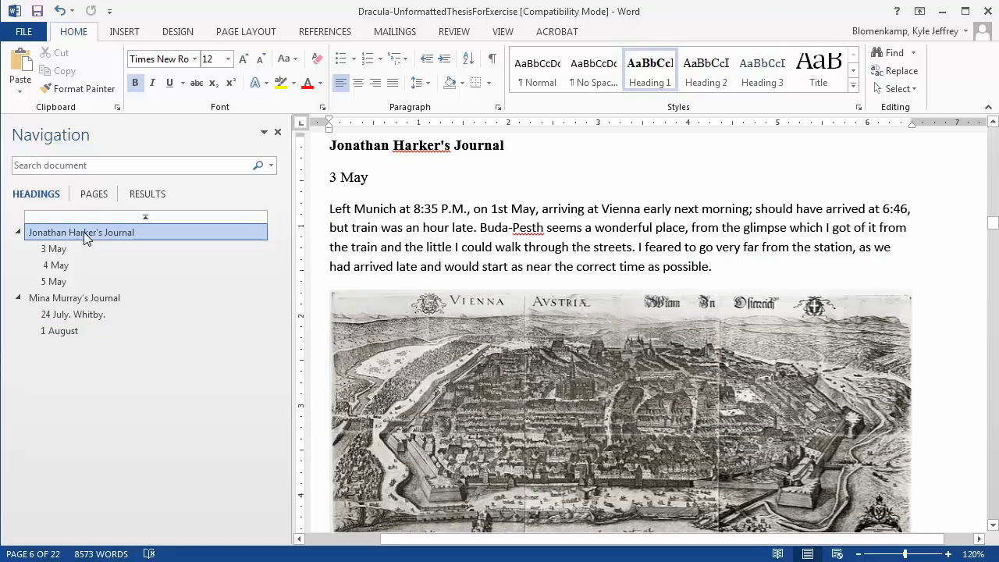